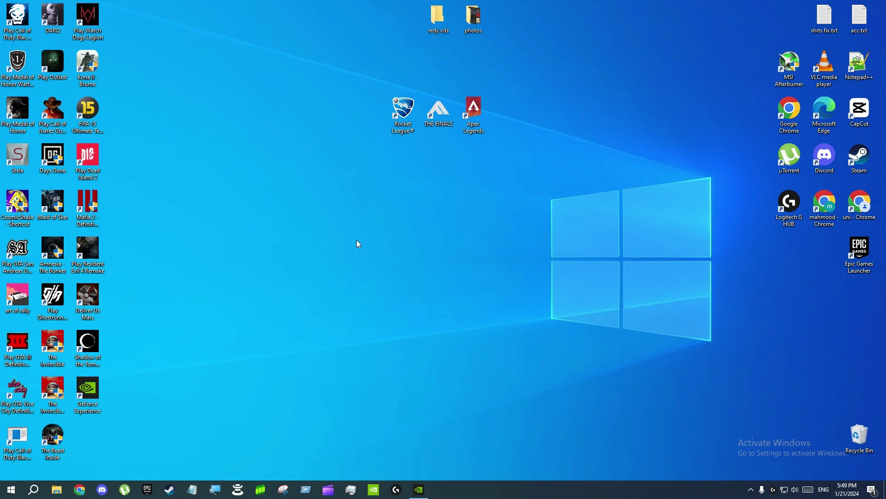
- Launch NVIDIA Control Panel from the desktop menu and bring up its Change Resolution page
right_click(357, 240)
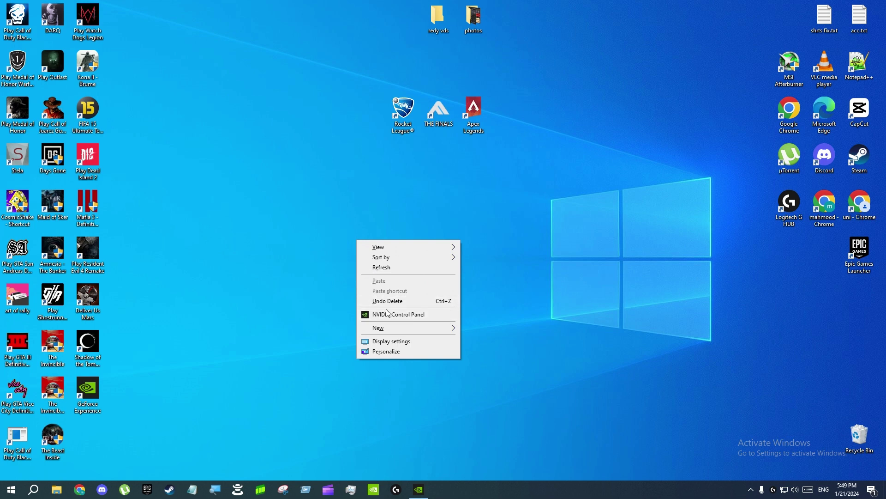
click(408, 315)
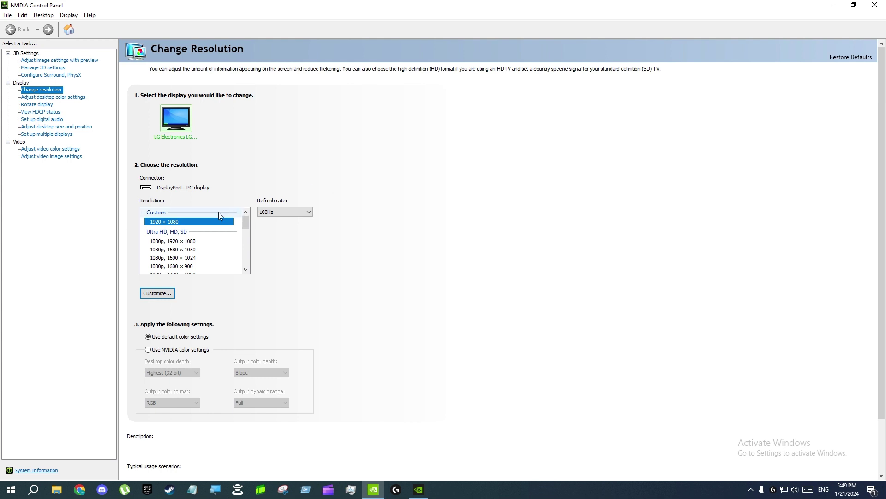
scroll(244, 230, down, 5)
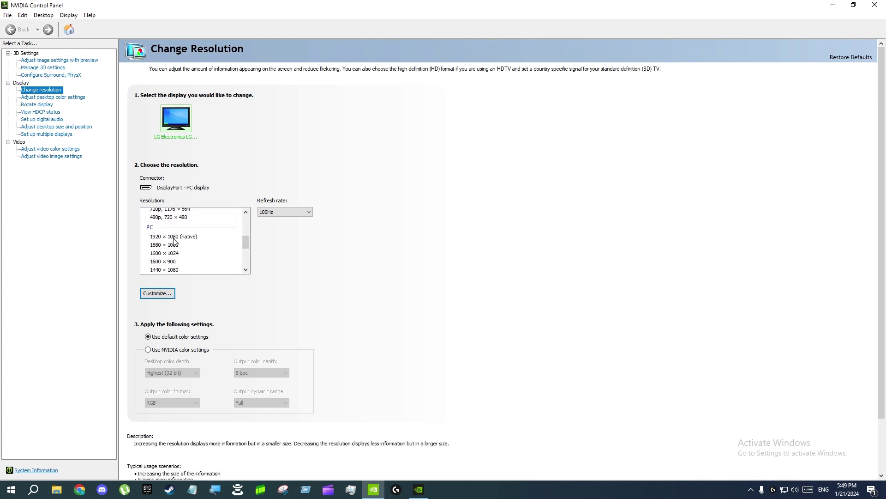
scroll(239, 252, up, 5)
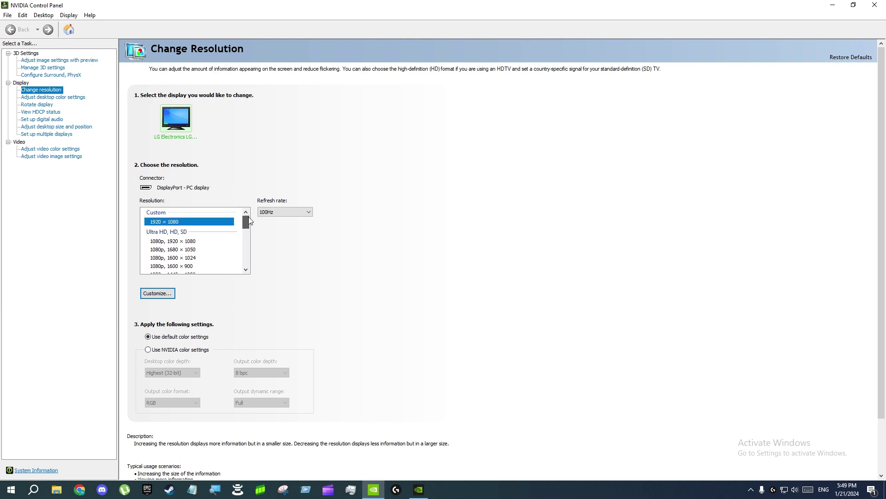
- In the Customize dialog, enable resolutions not exposed by the display, exposing custom modes up to 3840 × 2160 at 120Hz
click(163, 299)
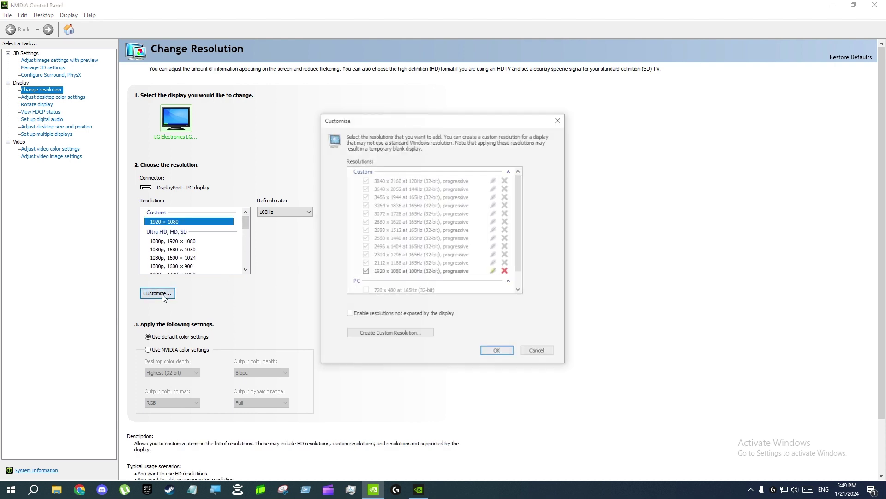
click(349, 315)
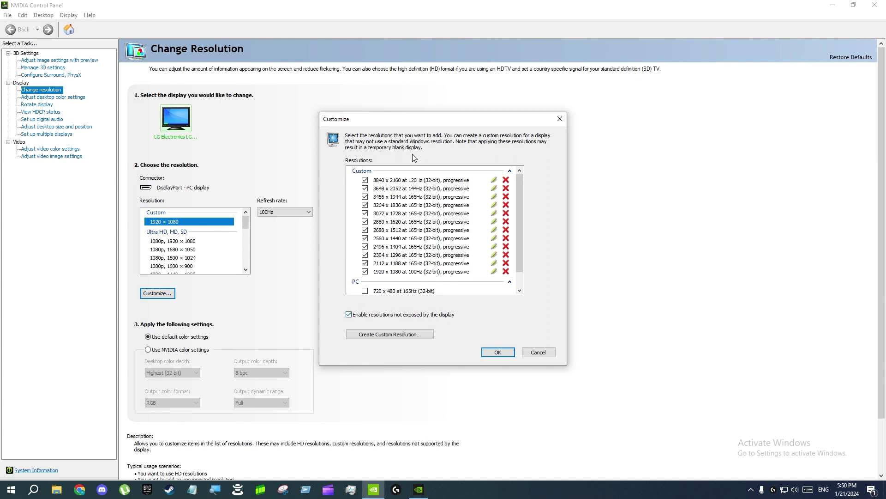
drag(425, 122, 413, 115)
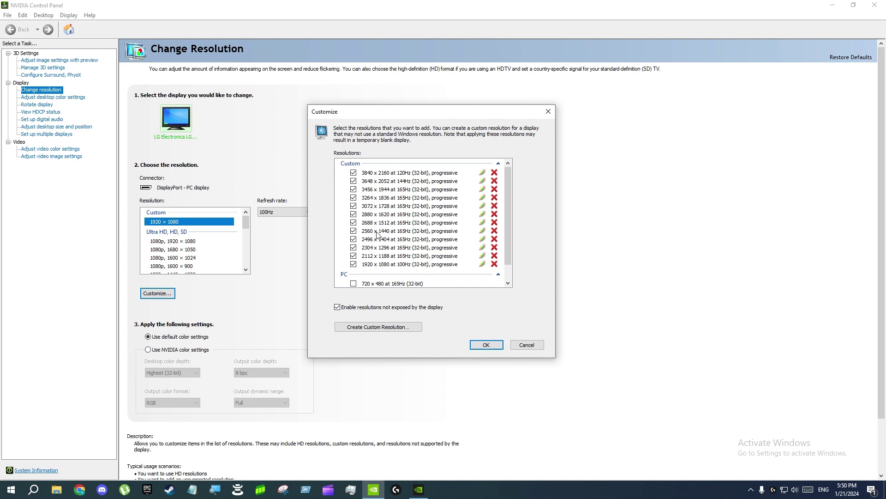
click(383, 327)
drag(672, 136, 677, 136)
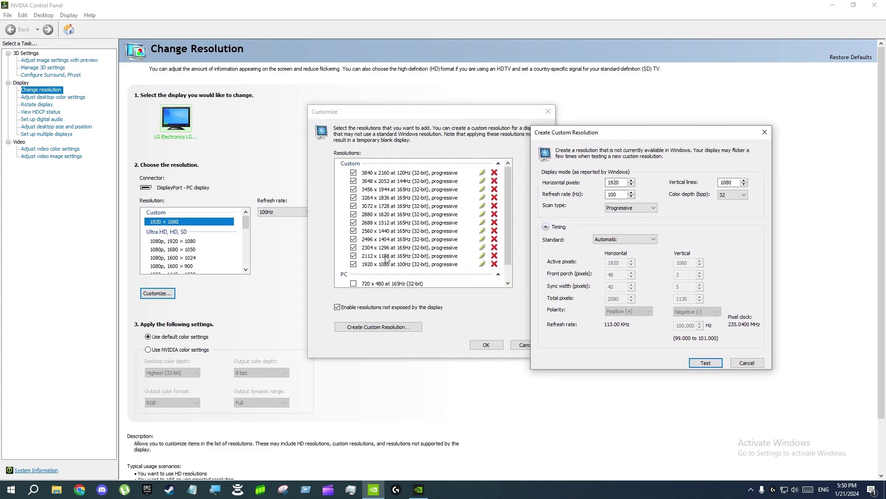
click(725, 183)
drag(669, 142, 697, 139)
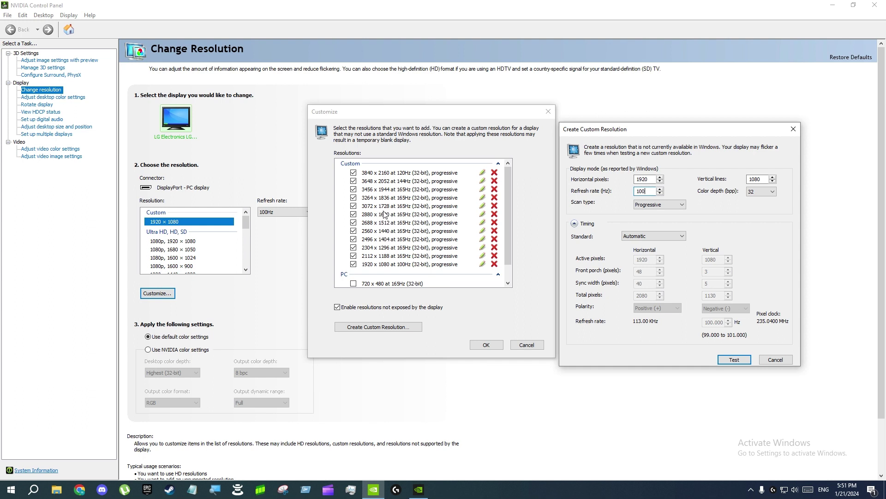
mouse_move(645, 135)
mouse_down()
mouse_move(472, 123)
mouse_move(649, 125)
mouse_up()
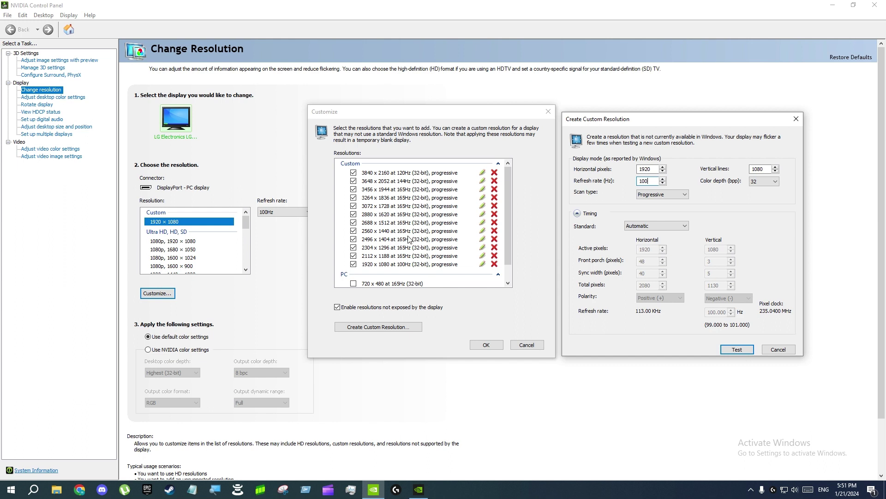
drag(688, 122, 658, 127)
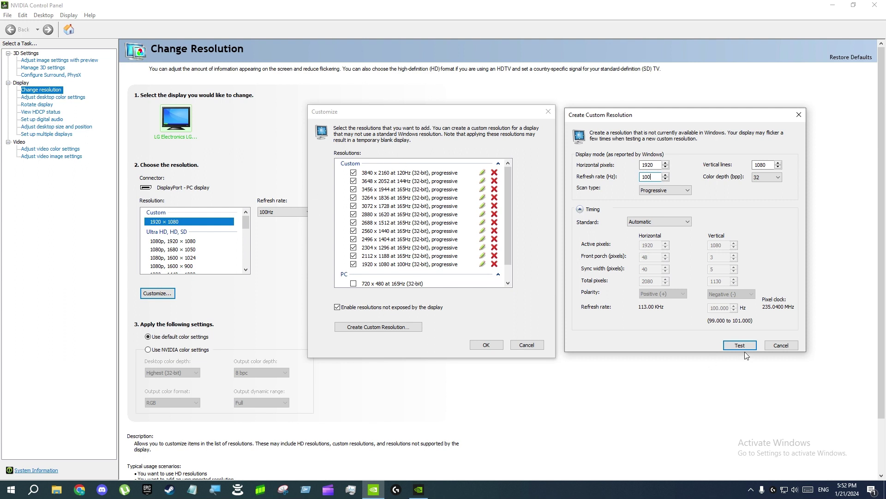
click(781, 345)
- Accept the custom resolution list with OK and reopen NVIDIA Control Panel from the desktop
click(527, 345)
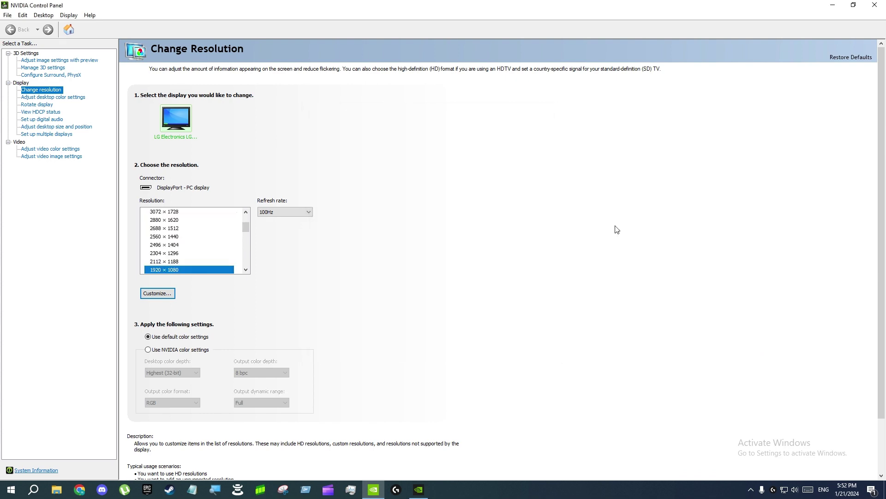
click(833, 8)
right_click(270, 189)
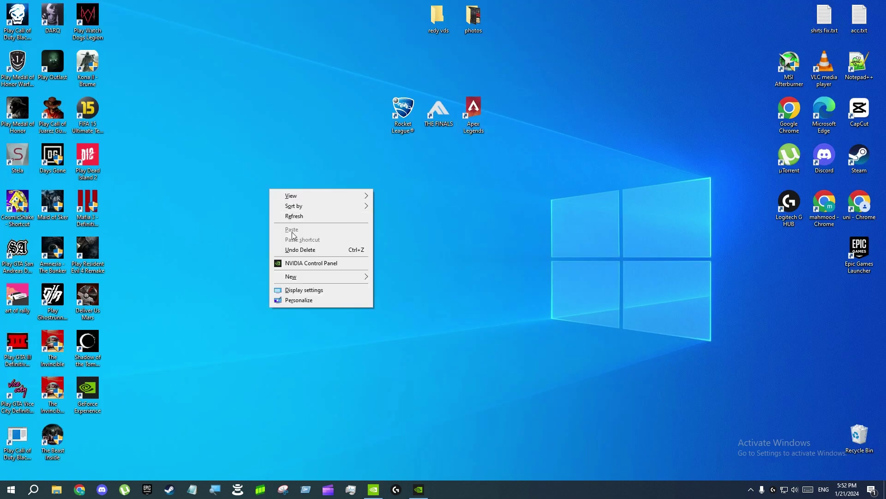
click(311, 264)
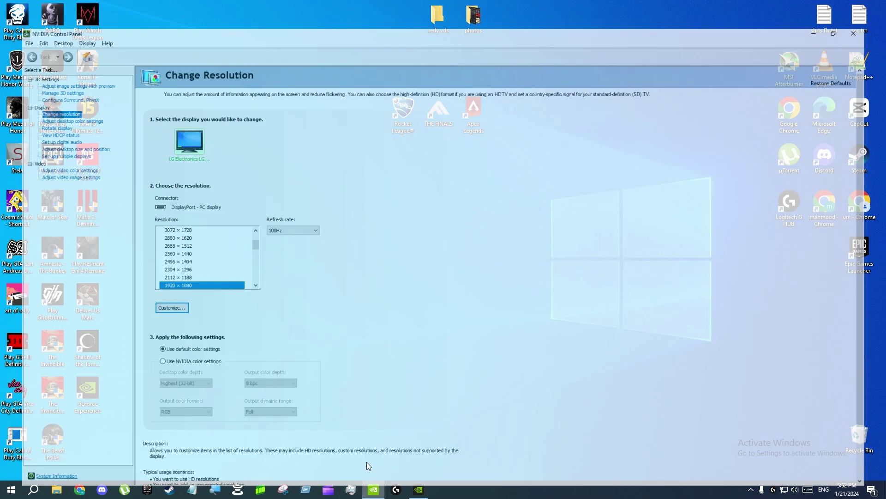
- Select 2560 × 1440 at 165Hz as the display resolution, then minimize the control panel
scroll(195, 247, down, 2)
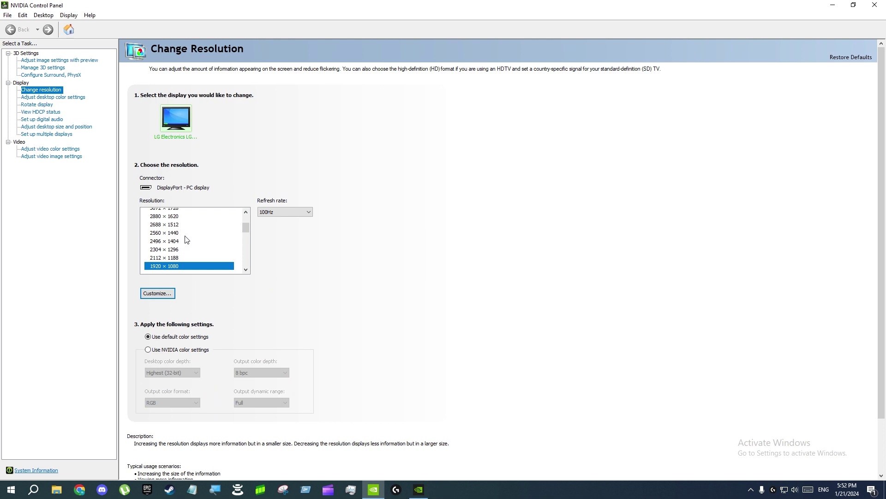
click(180, 236)
click(815, 470)
click(833, 5)
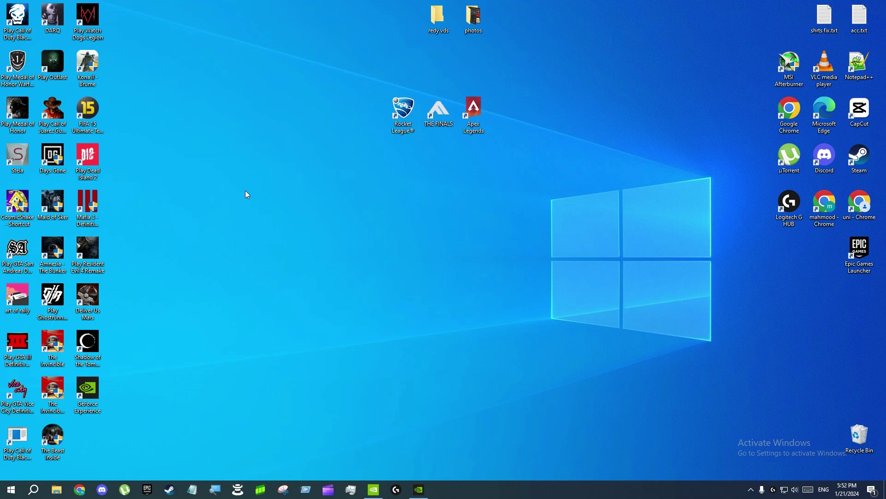
right_click(245, 209)
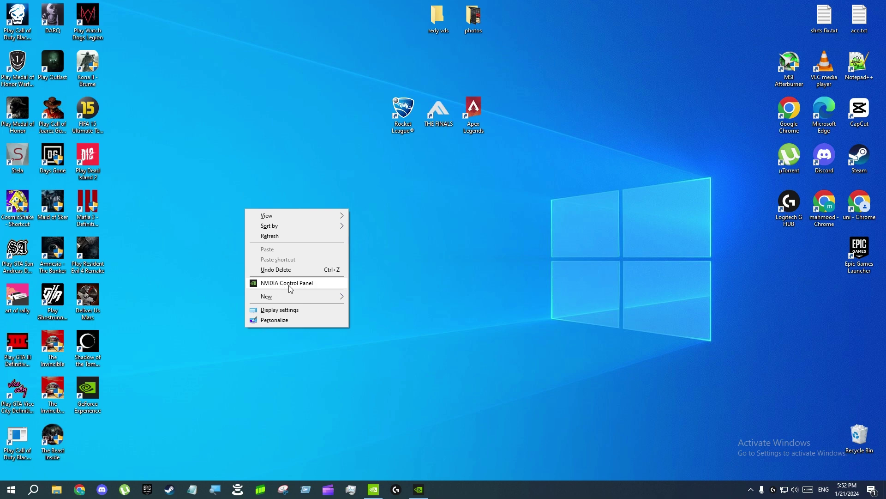
click(281, 310)
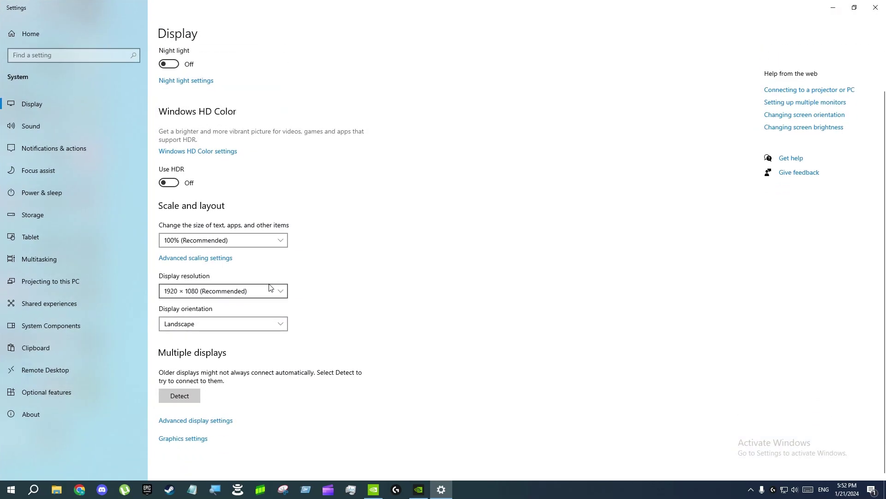
click(255, 288)
scroll(240, 258, up, 2)
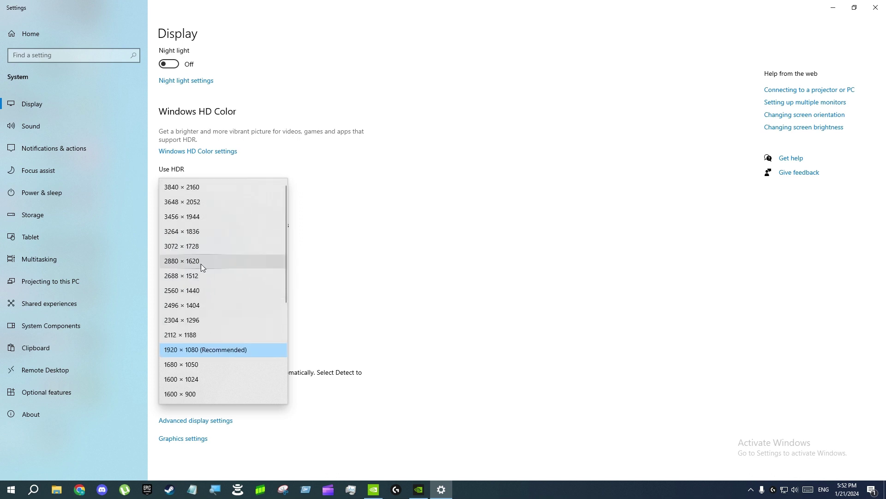
click(356, 266)
click(875, 7)
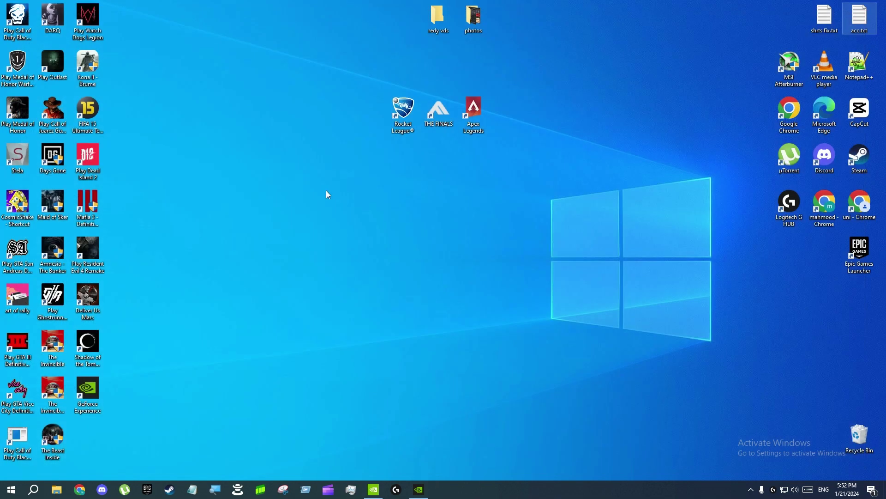
click(418, 488)
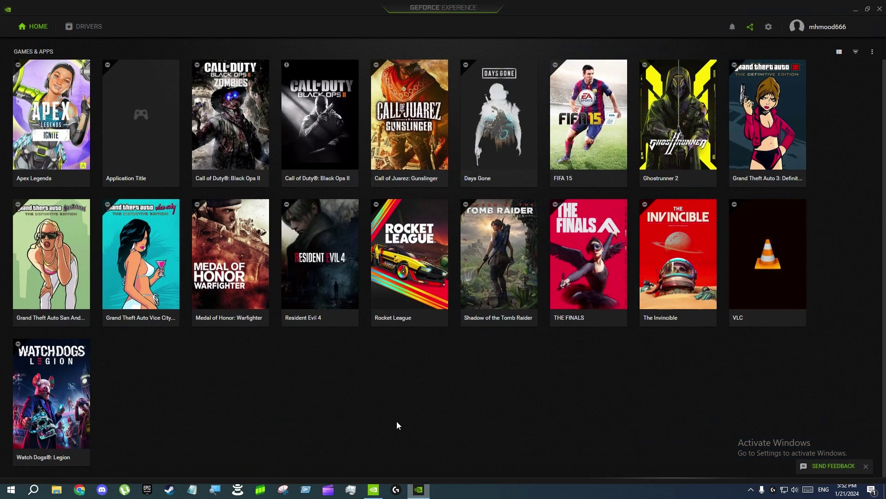
click(418, 489)
click(374, 489)
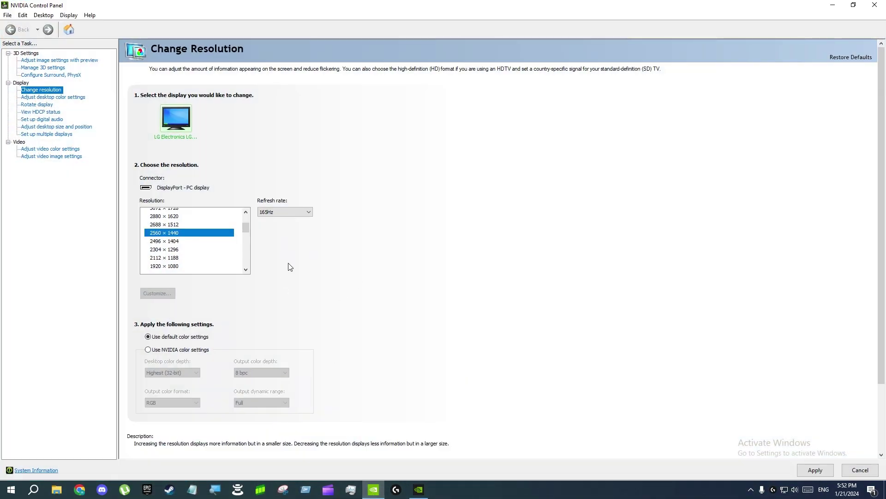
scroll(213, 248, up, 2)
scroll(221, 247, down, 2)
scroll(220, 247, down, 1)
scroll(204, 253, up, 1)
scroll(200, 247, up, 1)
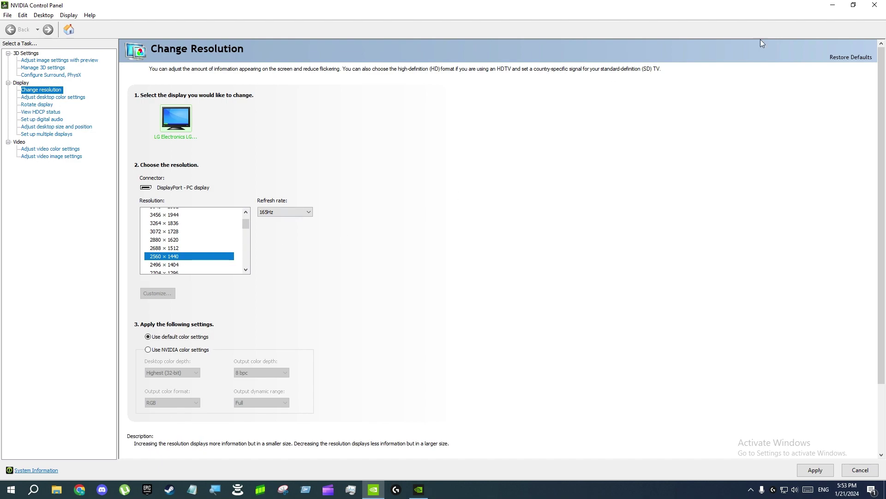
click(832, 4)
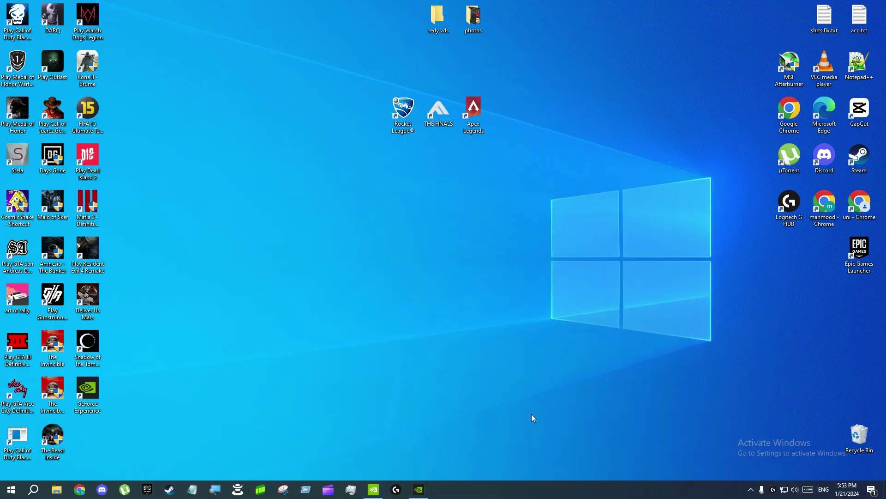